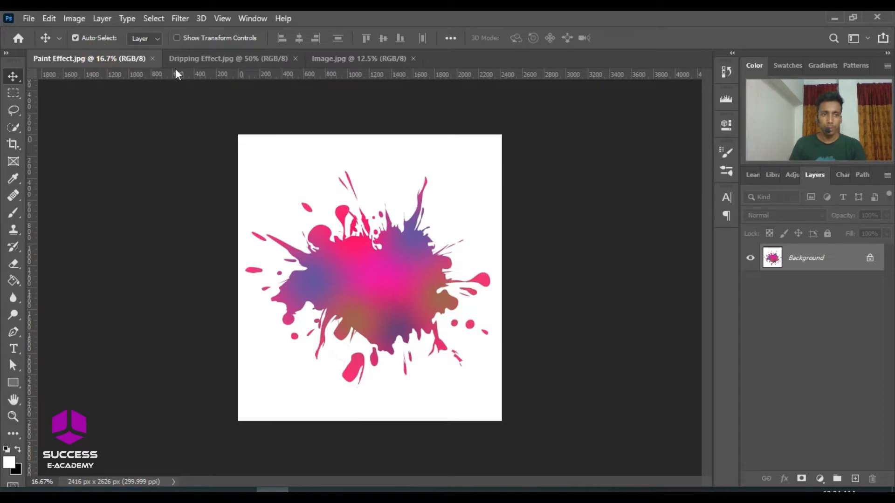
- Bring up the Image.jpg portrait and unlock its Background layer for editing
{"action": "left_click", "coordinate": [214, 59]}
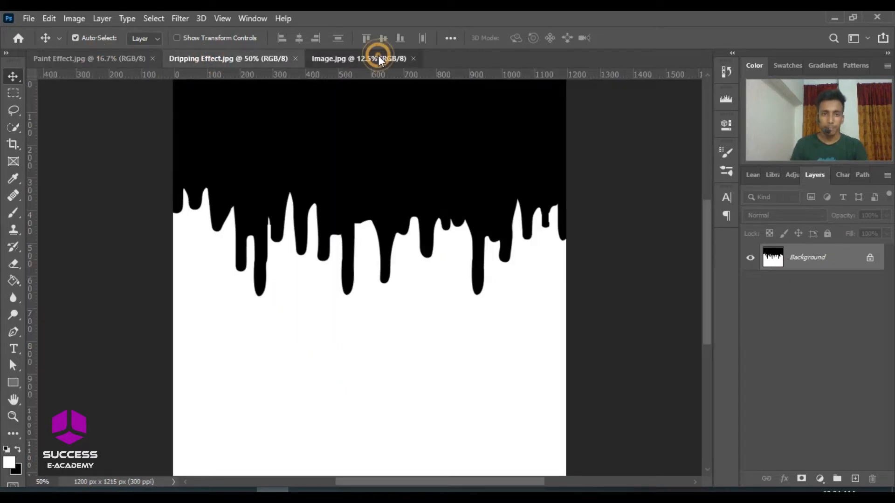
{"action": "left_click", "coordinate": [360, 55]}
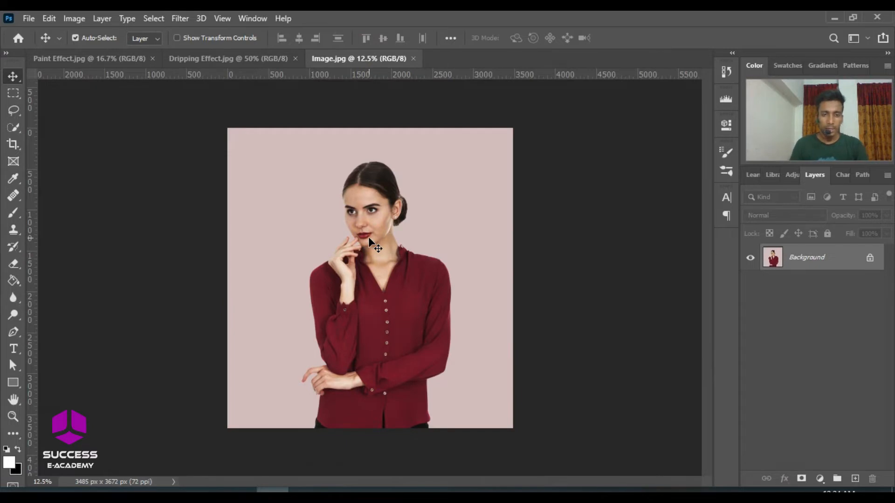
{"action": "scroll", "coordinate": [369, 238], "scroll_direction": "up", "scroll_amount": 1}
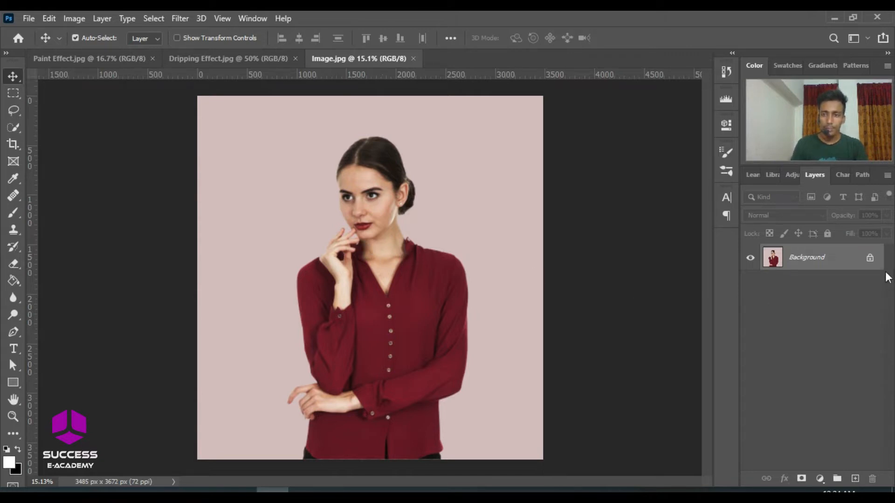
{"action": "left_click", "coordinate": [869, 259]}
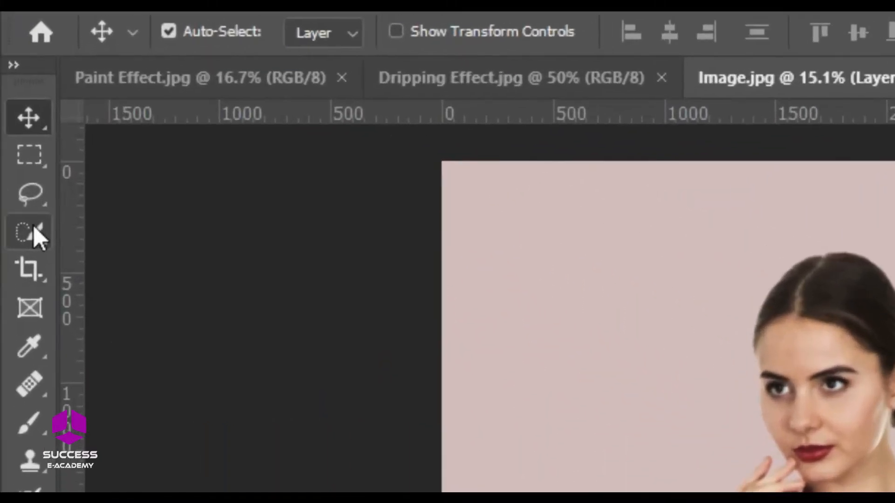
- Select the woman's torso, outer arm and head with the Quick Selection tool
{"action": "left_click", "coordinate": [14, 126]}
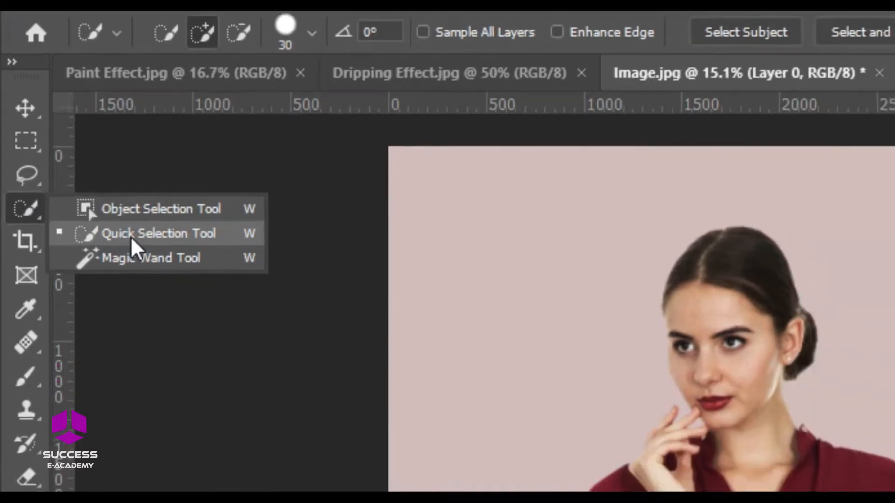
{"action": "left_click", "coordinate": [148, 263]}
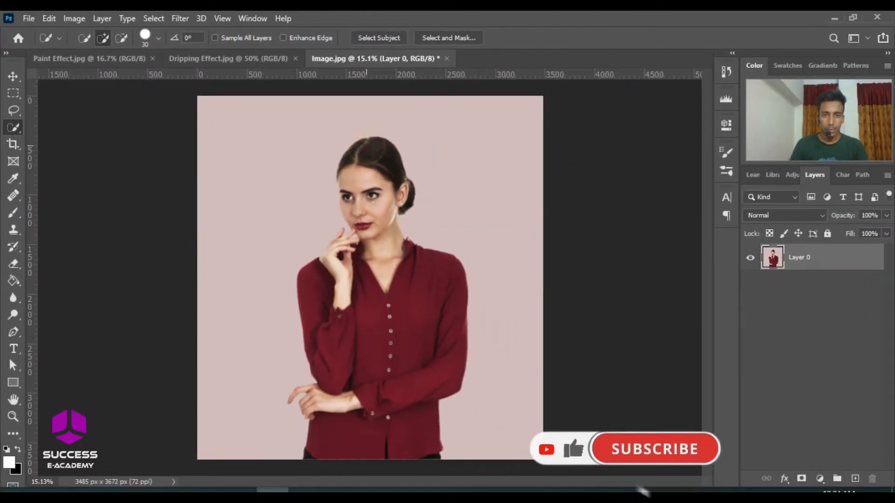
{"action": "left_click_drag", "start_coordinate": [382, 361], "coordinate": [382, 461]}
{"action": "left_click_drag", "start_coordinate": [403, 315], "coordinate": [395, 267]}
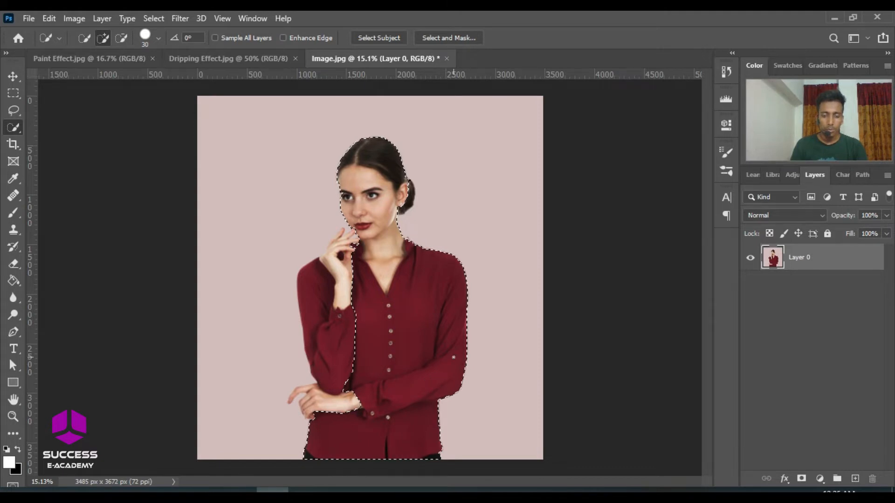
- Add the folded hand, the bent arm, the raised hand and the hair bun to the selection
{"action": "scroll", "coordinate": [454, 360], "scroll_direction": "up", "scroll_amount": 4}
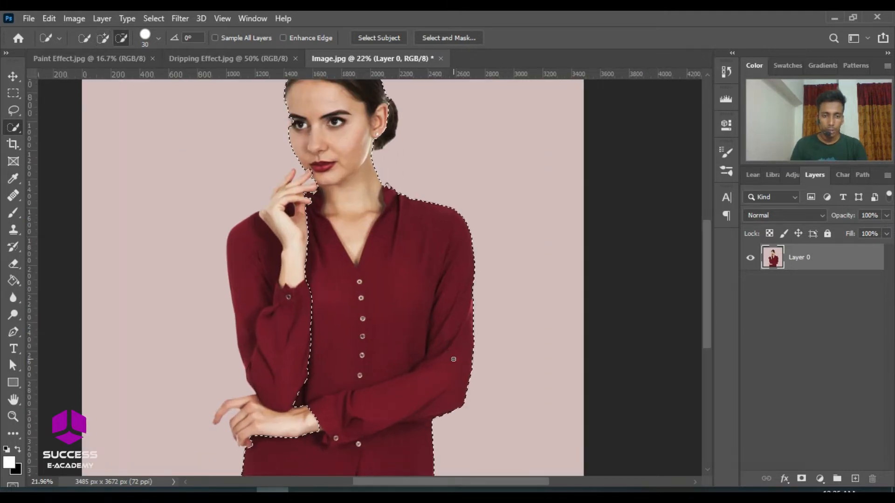
{"action": "scroll", "coordinate": [262, 328], "scroll_direction": "down", "scroll_amount": 3}
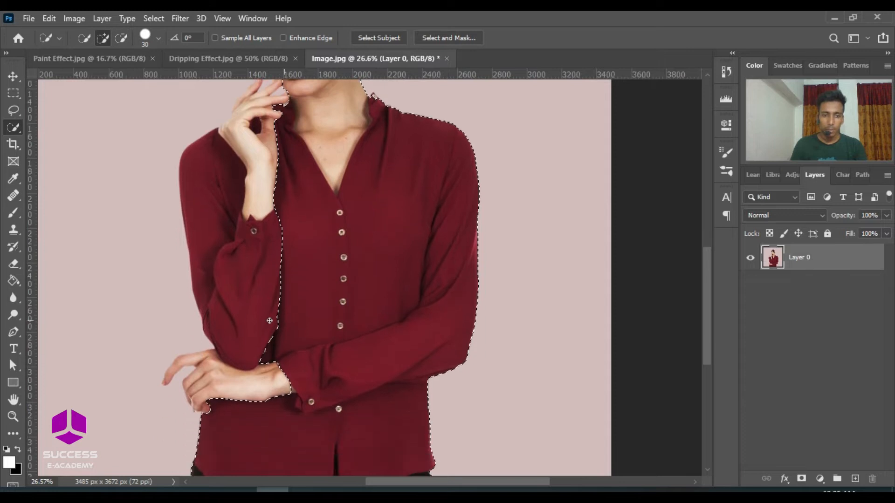
{"action": "scroll", "coordinate": [262, 328], "scroll_direction": "down", "scroll_amount": 1}
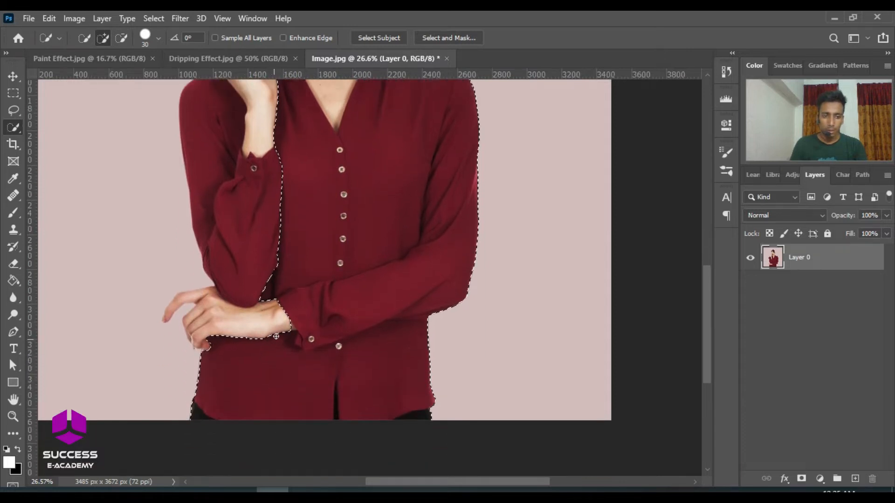
{"action": "mouse_move", "coordinate": [268, 335]}
{"action": "left_mouse_down"}
{"action": "mouse_move", "coordinate": [196, 338]}
{"action": "mouse_move", "coordinate": [205, 312]}
{"action": "left_mouse_up"}
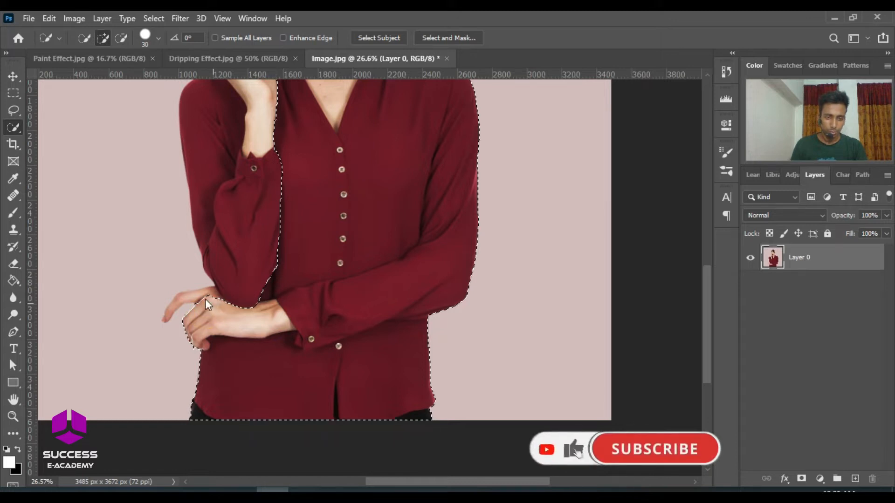
{"action": "scroll", "coordinate": [219, 303], "scroll_direction": "up", "scroll_amount": 1}
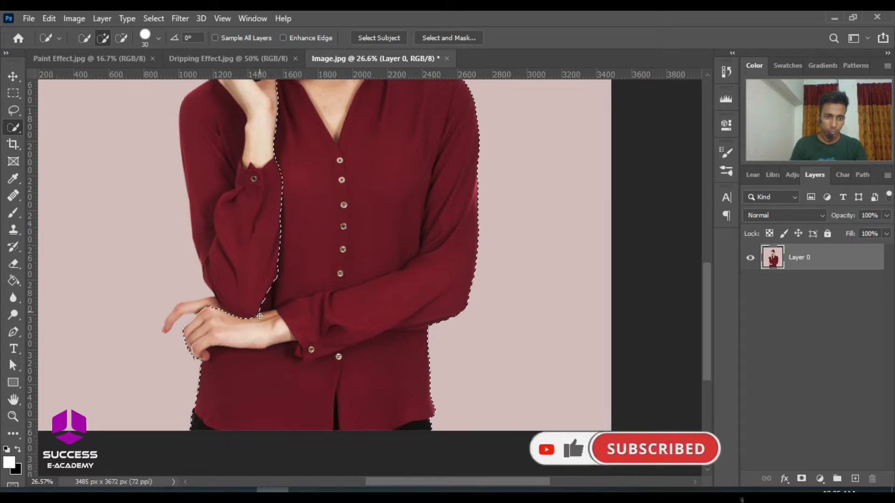
{"action": "mouse_move", "coordinate": [163, 315]}
{"action": "left_mouse_down"}
{"action": "mouse_move", "coordinate": [190, 309]}
{"action": "mouse_move", "coordinate": [165, 312]}
{"action": "mouse_move", "coordinate": [249, 315]}
{"action": "mouse_move", "coordinate": [222, 255]}
{"action": "left_mouse_up"}
{"action": "left_click_drag", "start_coordinate": [303, 154], "coordinate": [309, 353]}
{"action": "left_click_drag", "start_coordinate": [269, 303], "coordinate": [261, 210]}
{"action": "scroll", "coordinate": [280, 196], "scroll_direction": "up", "scroll_amount": 2}
{"action": "left_click_drag", "start_coordinate": [373, 136], "coordinate": [383, 168]}
{"action": "scroll", "coordinate": [382, 169], "scroll_direction": "up", "scroll_amount": 2}
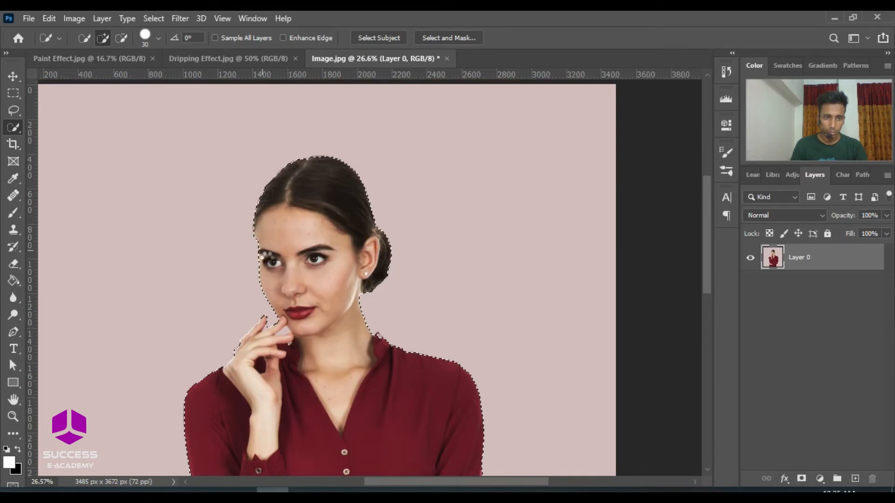
- Subtract the background around the extended fingers of the lower hand from the selection
{"action": "scroll", "coordinate": [363, 279], "scroll_direction": "down", "scroll_amount": 2}
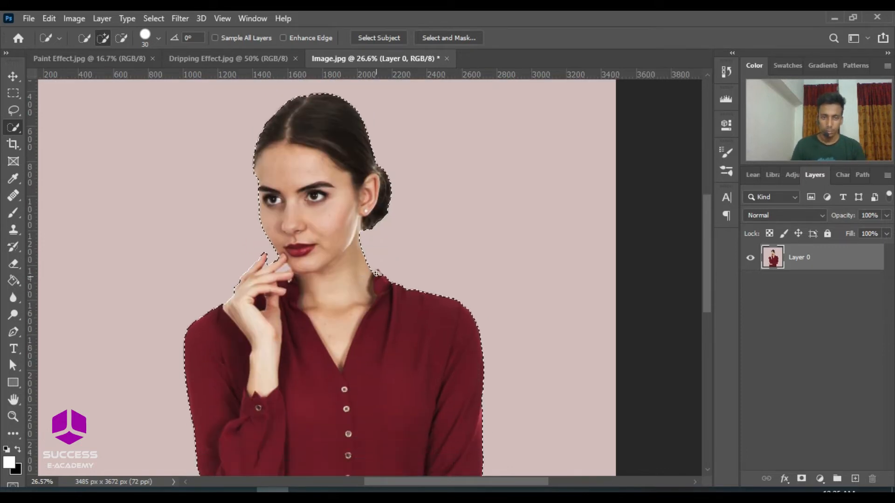
{"action": "scroll", "coordinate": [390, 319], "scroll_direction": "down", "scroll_amount": 6}
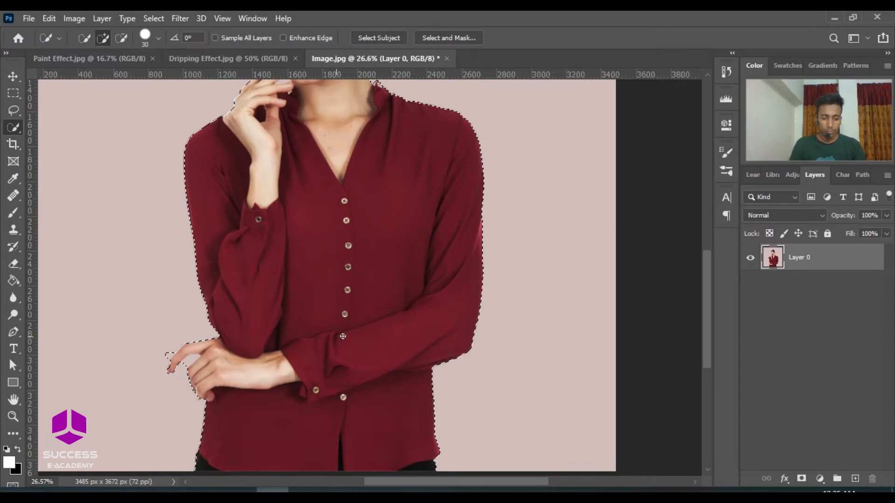
{"action": "scroll", "coordinate": [381, 328], "scroll_direction": "up", "scroll_amount": 1}
{"action": "scroll", "coordinate": [381, 327], "scroll_direction": "up", "scroll_amount": 1}
{"action": "scroll", "coordinate": [326, 341], "scroll_direction": "down", "scroll_amount": 3}
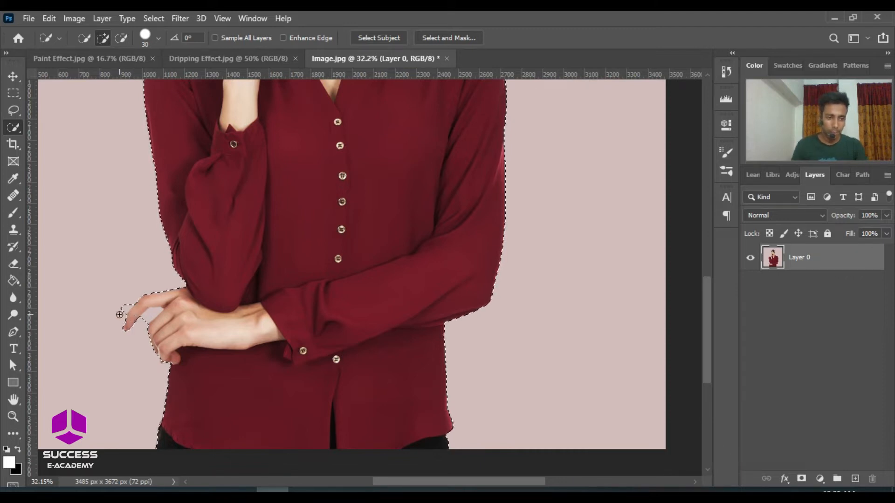
{"action": "key", "text": "alt"}
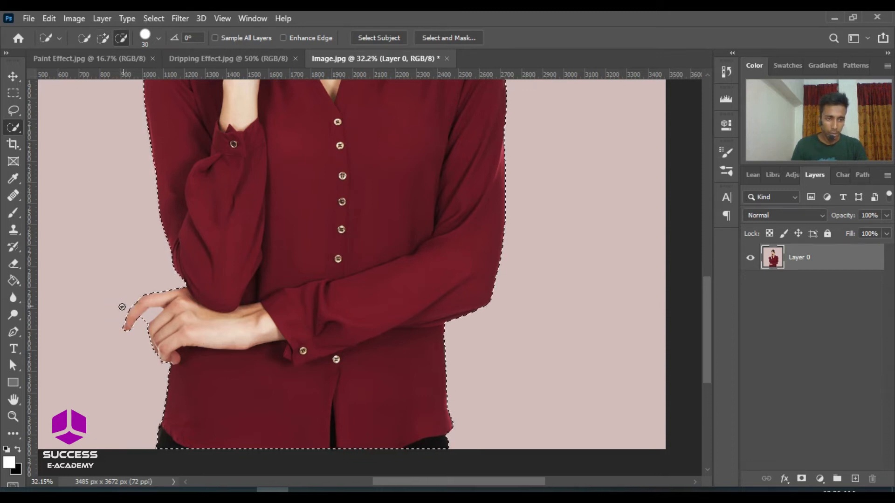
{"action": "key", "text": "alt"}
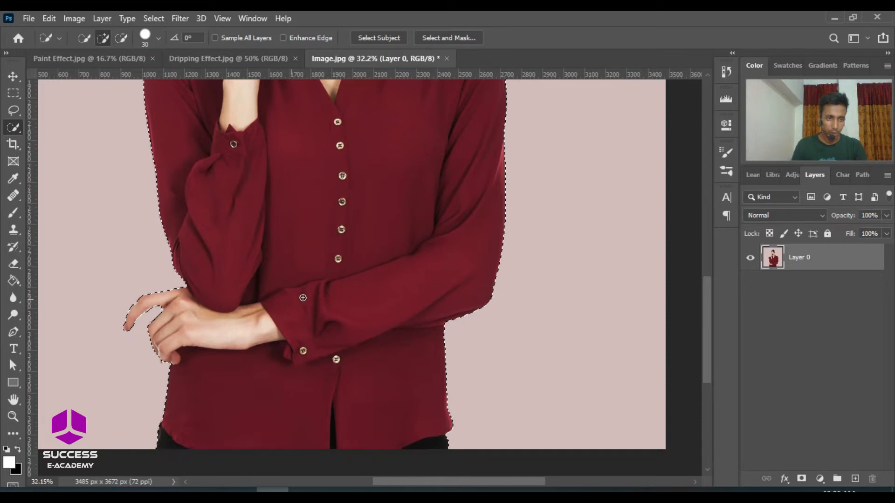
- Output the woman's selection to a new layer with Select and Mask
{"action": "scroll", "coordinate": [311, 277], "scroll_direction": "up", "scroll_amount": 5}
{"action": "scroll", "coordinate": [310, 276], "scroll_direction": "up", "scroll_amount": 5}
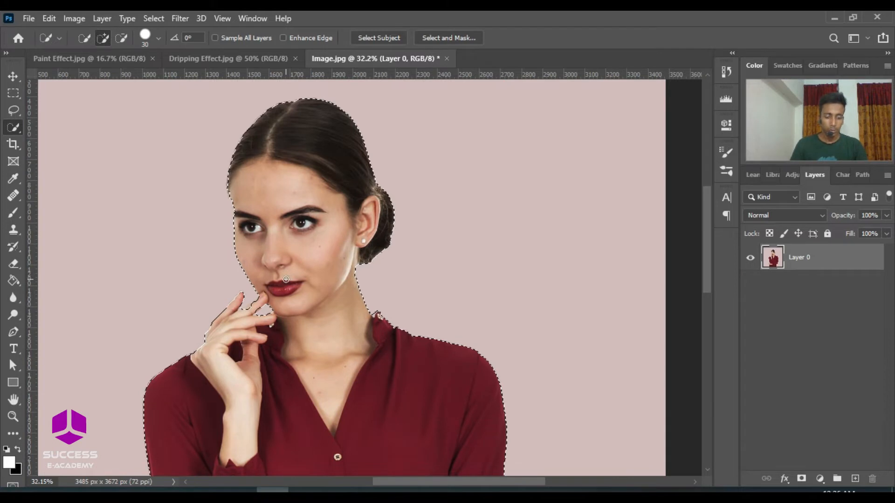
{"action": "key", "text": "alt"}
{"action": "scroll", "coordinate": [370, 231], "scroll_direction": "up", "scroll_amount": 4}
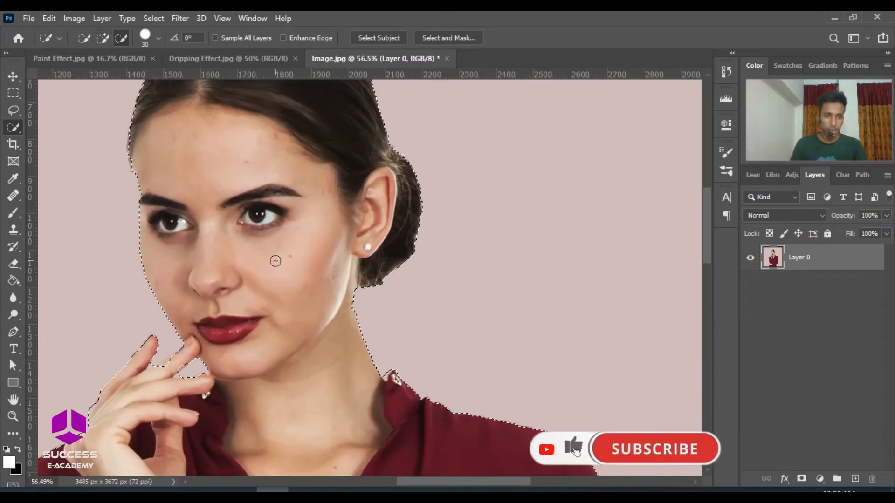
{"action": "scroll", "coordinate": [275, 260], "scroll_direction": "down", "scroll_amount": 4}
{"action": "scroll", "coordinate": [275, 261], "scroll_direction": "down", "scroll_amount": 4}
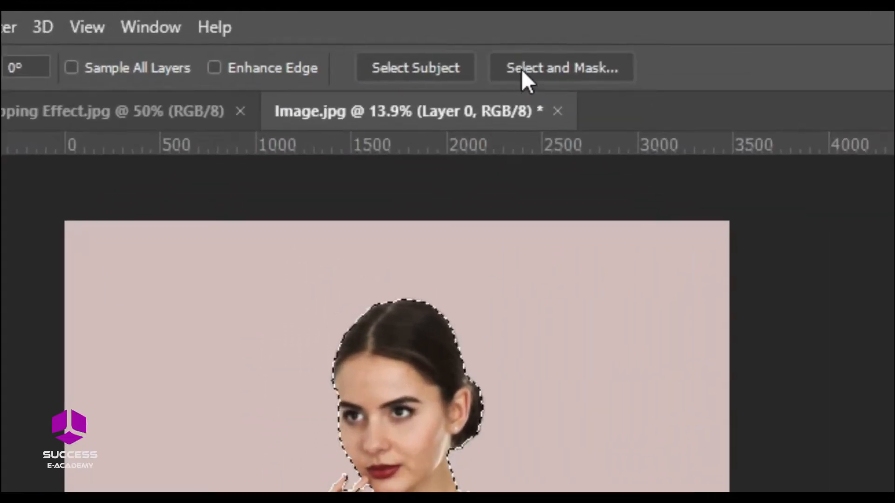
{"action": "left_click", "coordinate": [522, 73]}
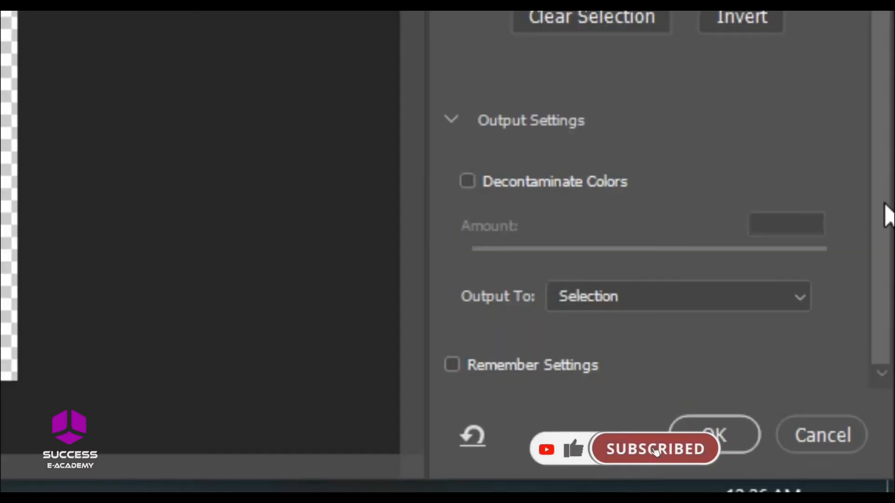
{"action": "left_click", "coordinate": [890, 331]}
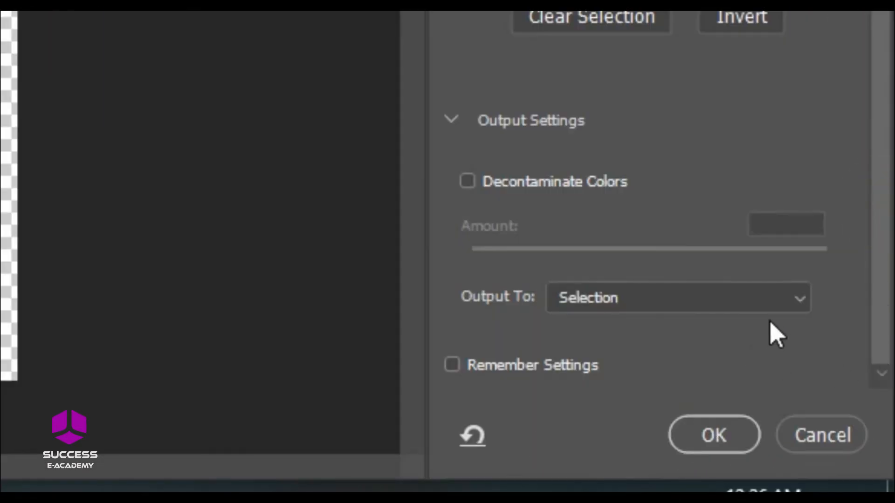
{"action": "left_click", "coordinate": [798, 300]}
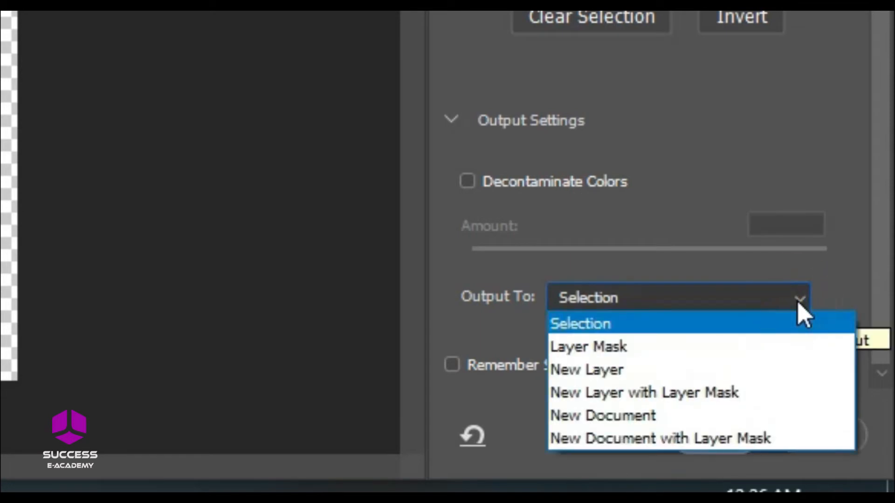
{"action": "left_click", "coordinate": [640, 376]}
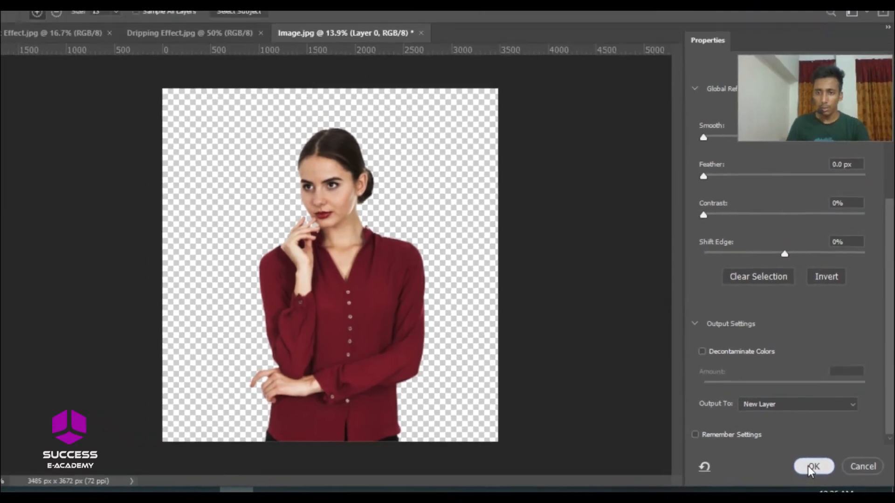
{"action": "left_click", "coordinate": [788, 461]}
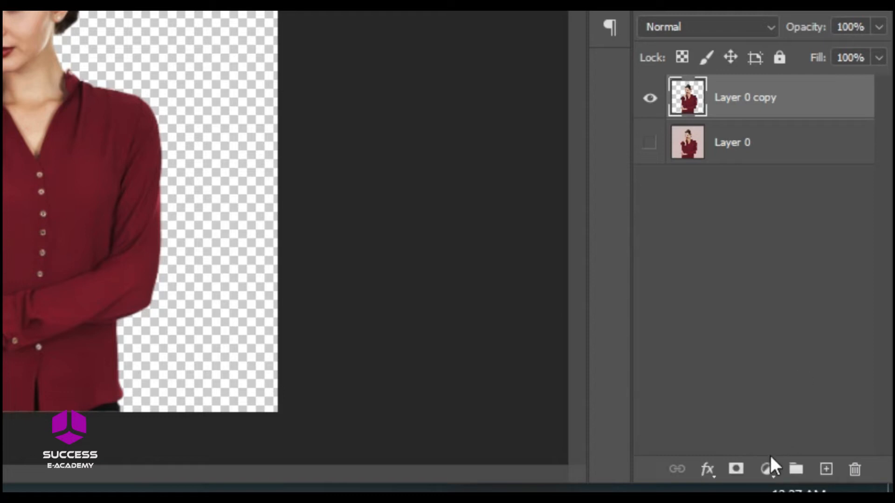
- Add a Solid Color fill layer in white (ffffff)
{"action": "left_click", "coordinate": [767, 469]}
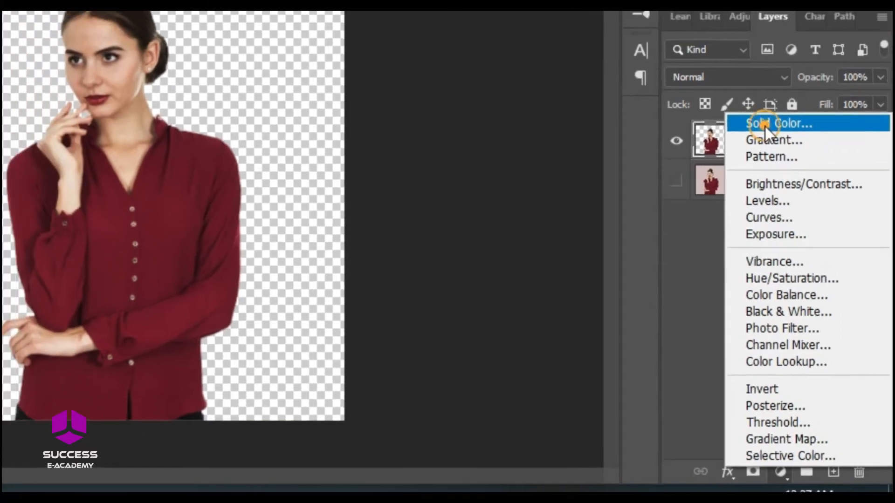
{"action": "left_click", "coordinate": [751, 83]}
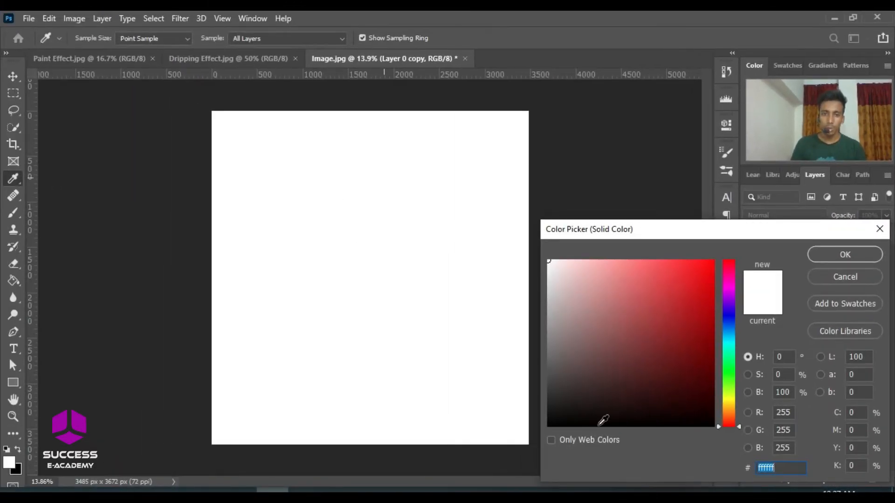
{"action": "left_click", "coordinate": [782, 469]}
{"action": "left_click_drag", "start_coordinate": [782, 469], "coordinate": [749, 469]}
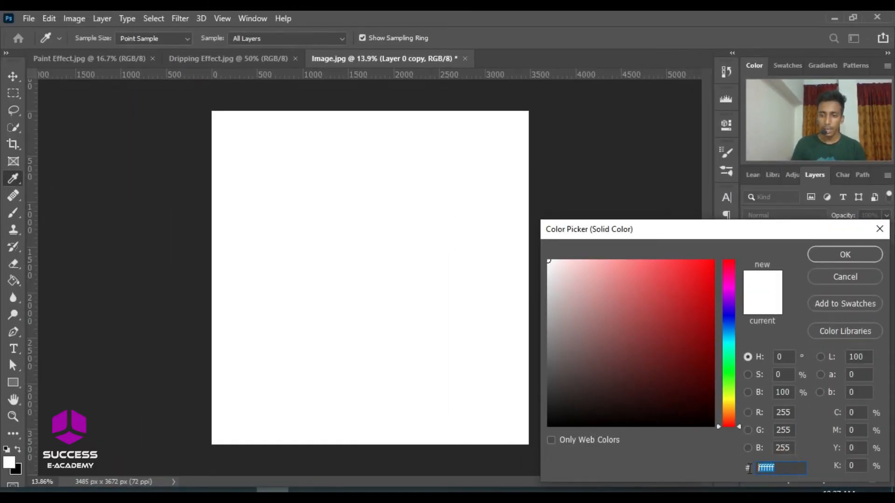
{"action": "left_click", "coordinate": [845, 255]}
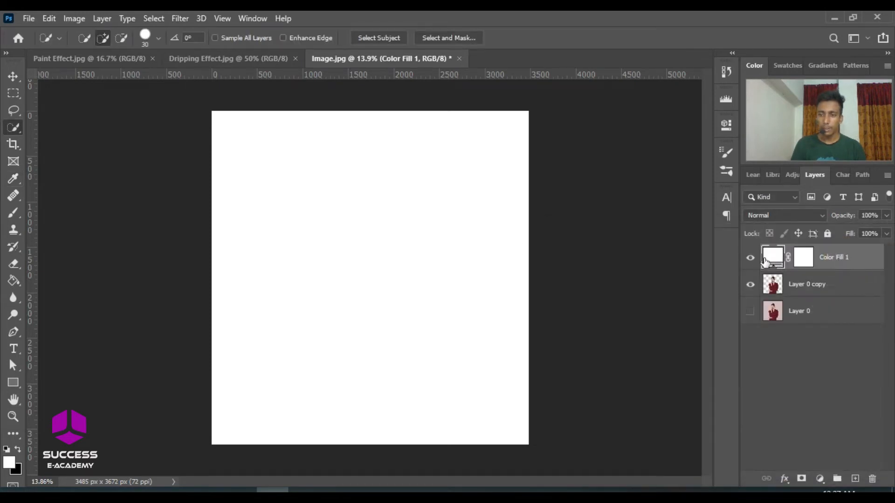
- Move the Layer 0 copy cutout above the white fill layer and deselect all layers
{"action": "left_click", "coordinate": [13, 77]}
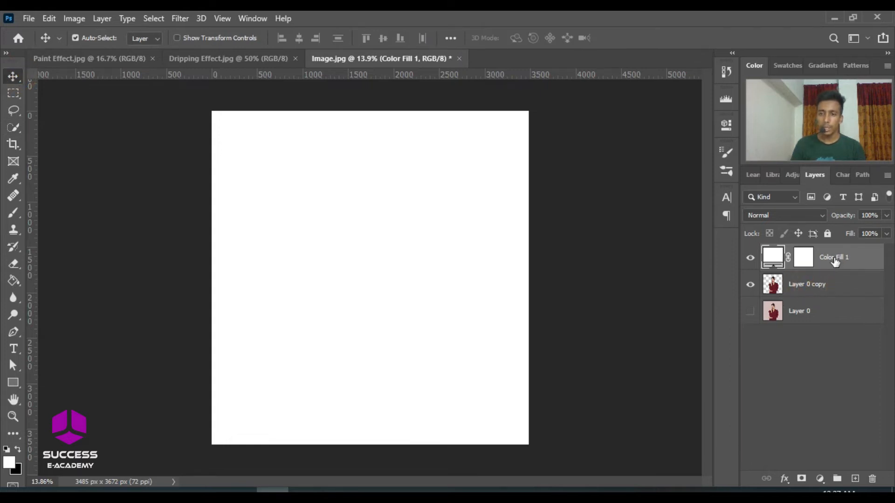
{"action": "left_click", "coordinate": [810, 286]}
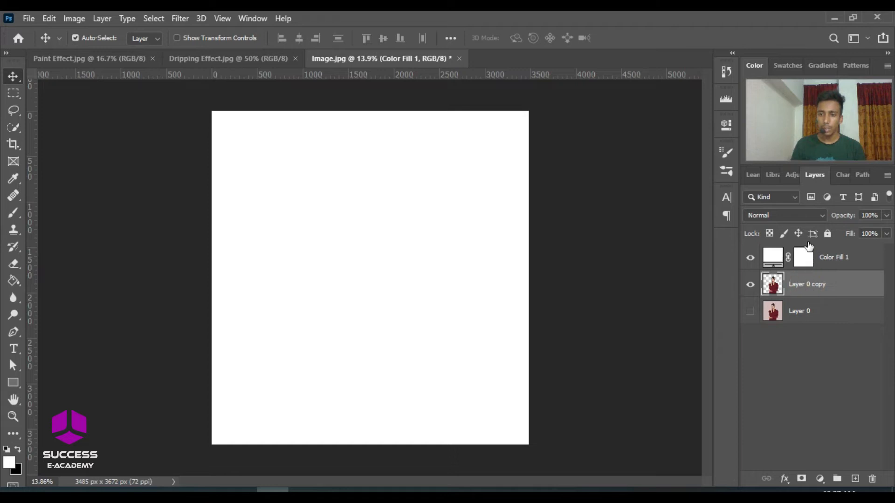
{"action": "left_click_drag", "start_coordinate": [802, 248], "coordinate": [789, 196]}
{"action": "left_click_drag", "start_coordinate": [810, 290], "coordinate": [803, 246]}
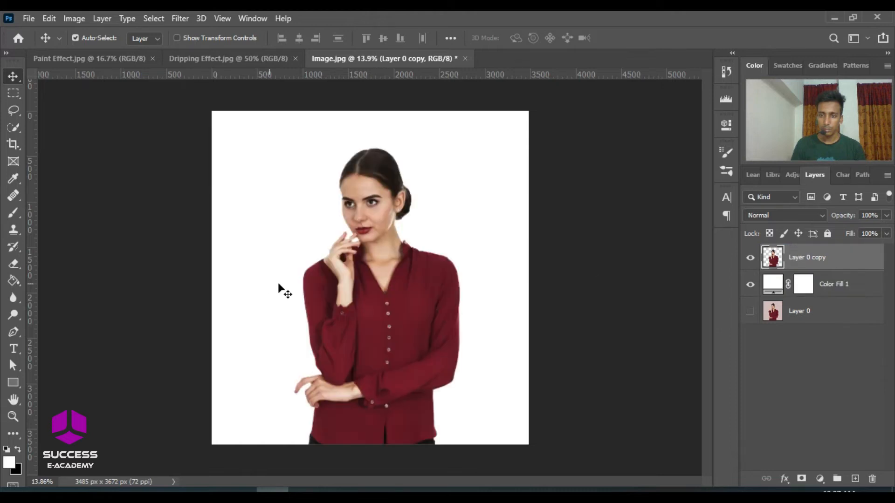
{"action": "left_click", "coordinate": [810, 395]}
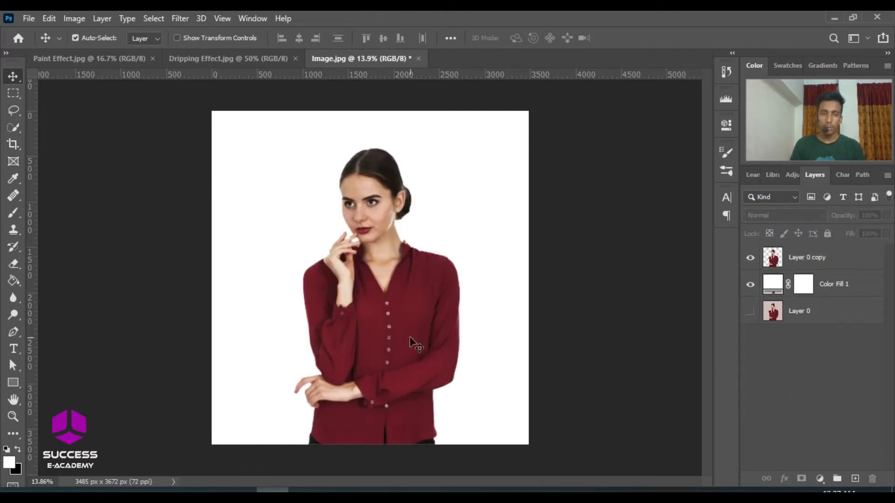
- Unlock the background layer of Dripping Effect.jpg and copy it into Image.jpg over the woman's torso
{"action": "left_click", "coordinate": [249, 57]}
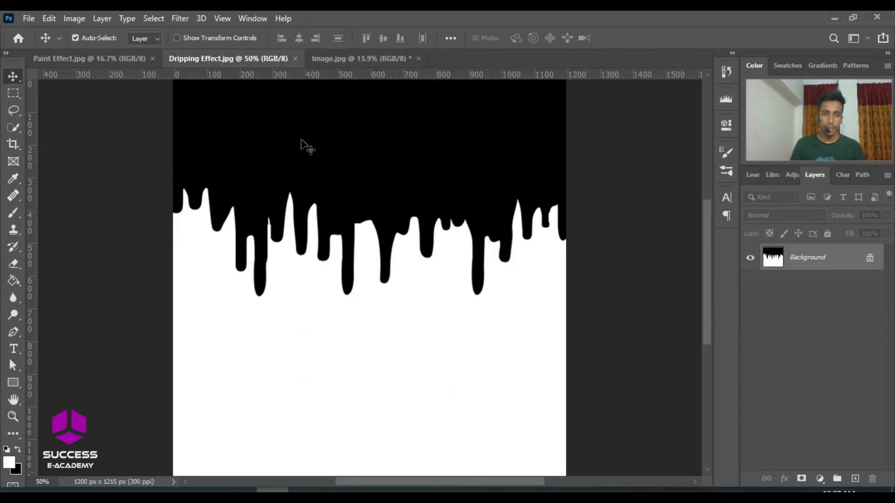
{"action": "left_click", "coordinate": [870, 259]}
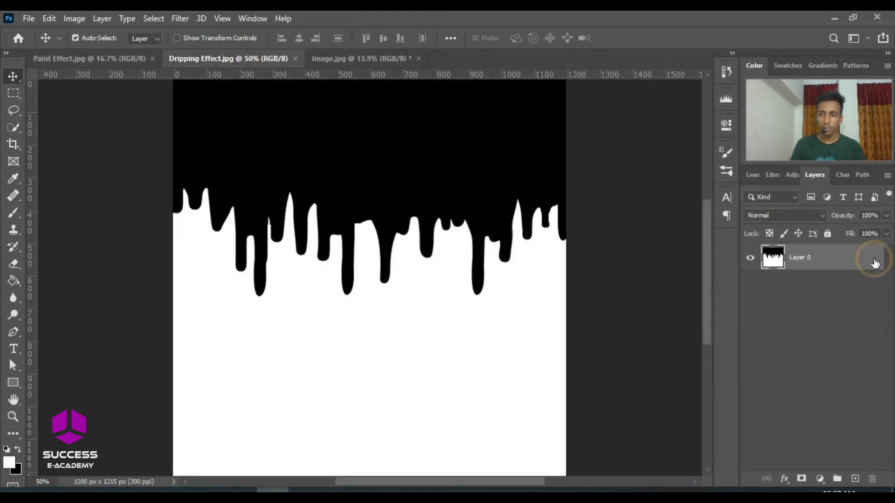
{"action": "mouse_move", "coordinate": [376, 172]}
{"action": "left_mouse_down"}
{"action": "mouse_move", "coordinate": [290, 154]}
{"action": "mouse_move", "coordinate": [146, 99]}
{"action": "mouse_move", "coordinate": [119, 61]}
{"action": "mouse_move", "coordinate": [216, 110]}
{"action": "left_mouse_up"}
{"action": "left_click_drag", "start_coordinate": [366, 56], "coordinate": [370, 88]}
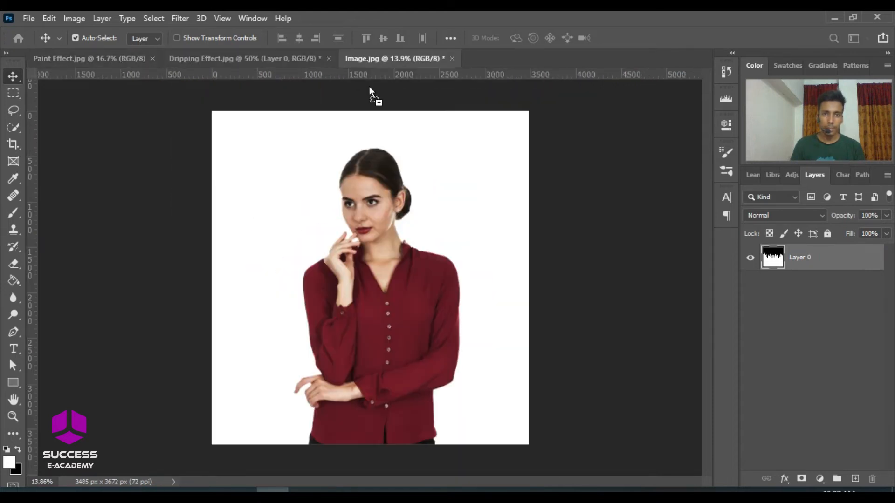
{"action": "left_click_drag", "start_coordinate": [369, 300], "coordinate": [369, 299]}
{"action": "left_click_drag", "start_coordinate": [354, 269], "coordinate": [362, 323]}
{"action": "scroll", "coordinate": [419, 297], "scroll_direction": "up", "scroll_amount": 2}
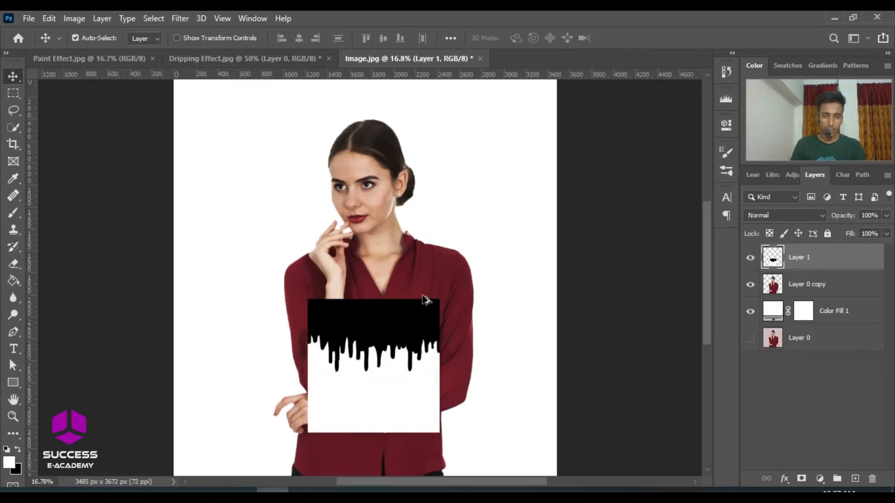
{"action": "scroll", "coordinate": [396, 295], "scroll_direction": "down", "scroll_amount": 2}
{"action": "left_click_drag", "start_coordinate": [388, 284], "coordinate": [379, 286]}
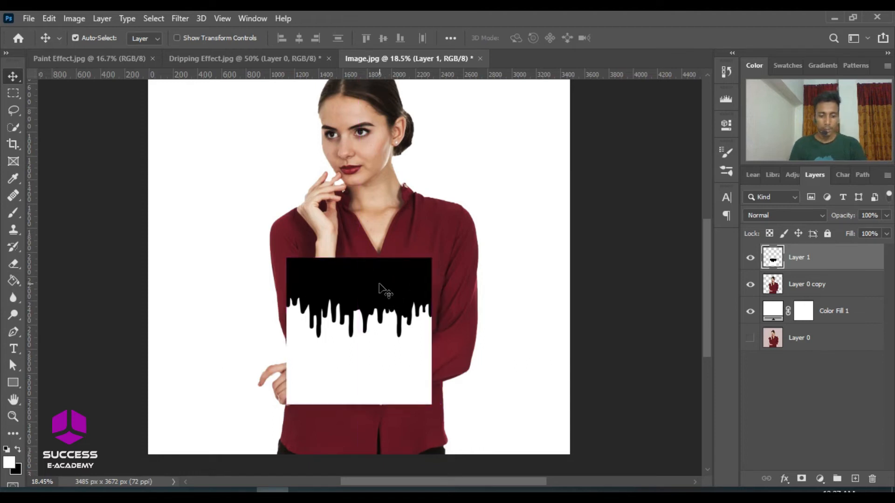
- Scale the drip layer to about 149% and place it across the woman's lower torso, spanning both arms
{"action": "key", "text": "ctrl+t"}
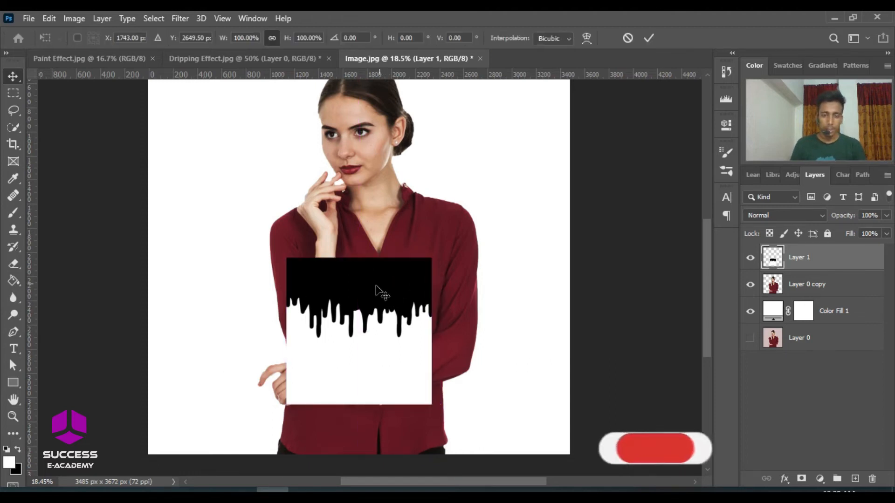
{"action": "left_click_drag", "start_coordinate": [431, 259], "coordinate": [476, 211]}
{"action": "left_click_drag", "start_coordinate": [384, 271], "coordinate": [366, 343]}
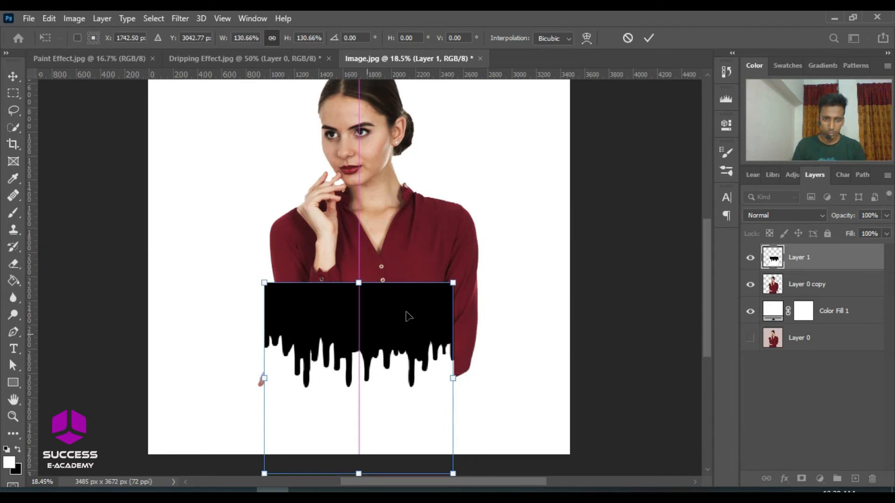
{"action": "left_click_drag", "start_coordinate": [453, 283], "coordinate": [490, 265]}
{"action": "left_click_drag", "start_coordinate": [409, 309], "coordinate": [412, 340]}
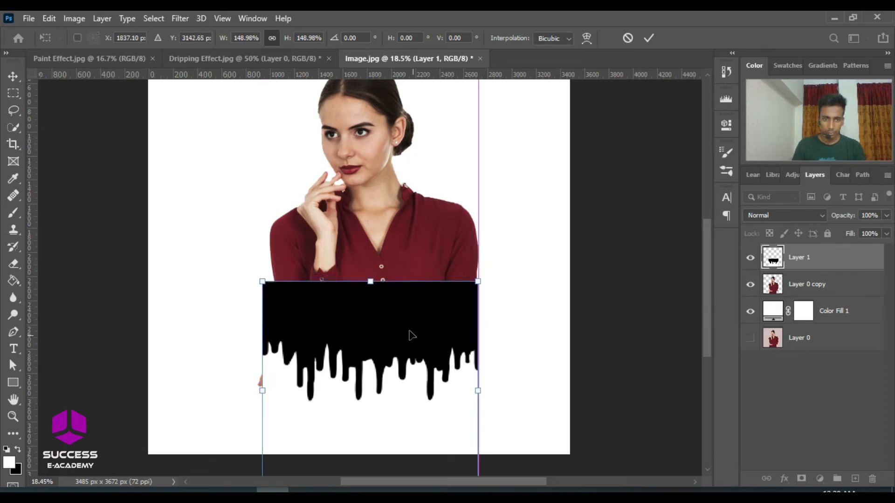
{"action": "left_click", "coordinate": [643, 39]}
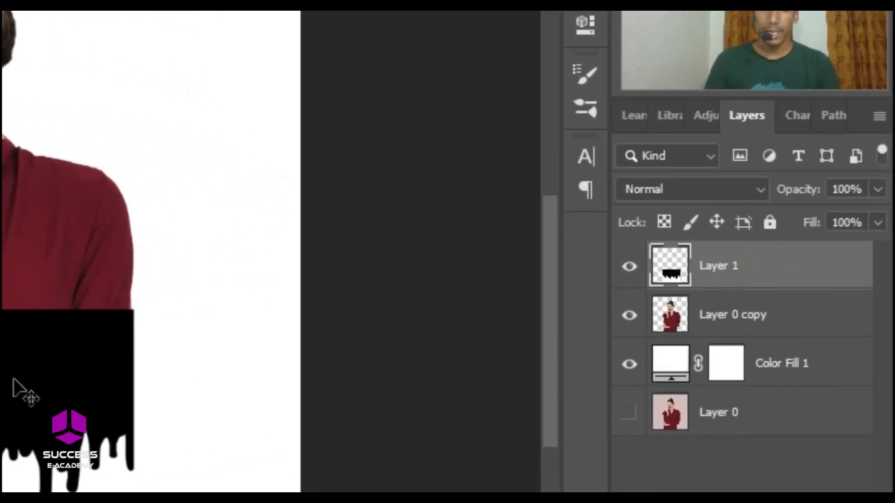
- Set the blend mode of Layer 1, the drip image, to Lighten
{"action": "left_click", "coordinate": [745, 276]}
{"action": "left_click", "coordinate": [764, 270]}
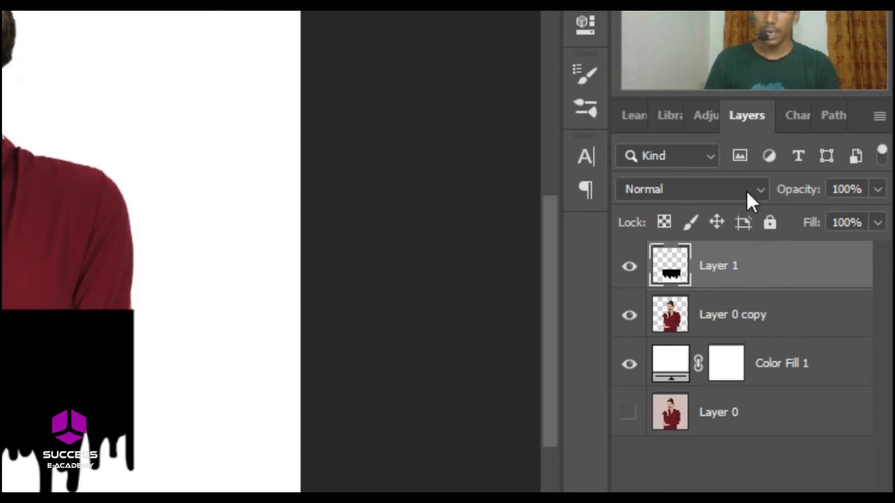
{"action": "left_click", "coordinate": [761, 191]}
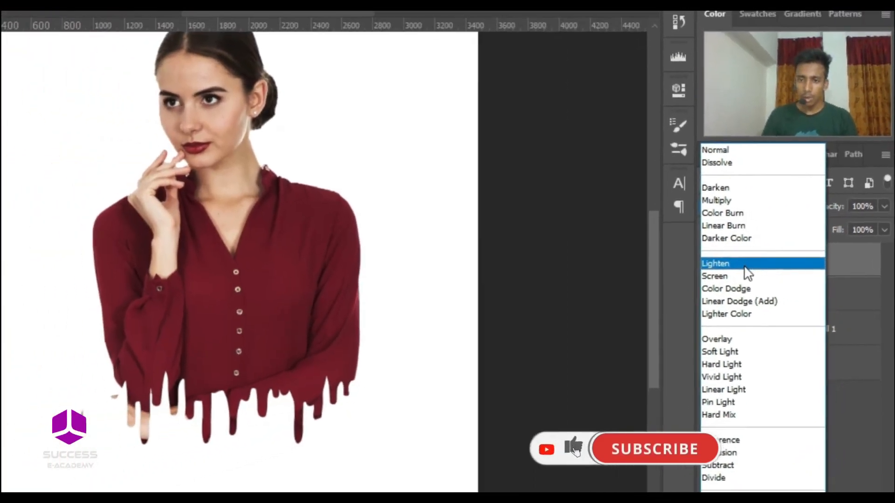
{"action": "left_click", "coordinate": [684, 271]}
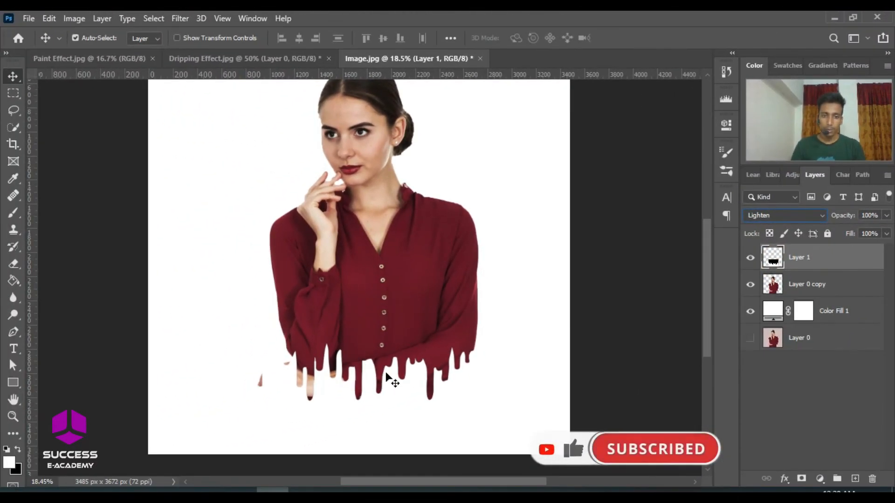
- Move the drips up above the folded forearm and scale the layer to about 104.5% to cover the stray hand fragment
{"action": "left_click_drag", "start_coordinate": [426, 359], "coordinate": [420, 326]}
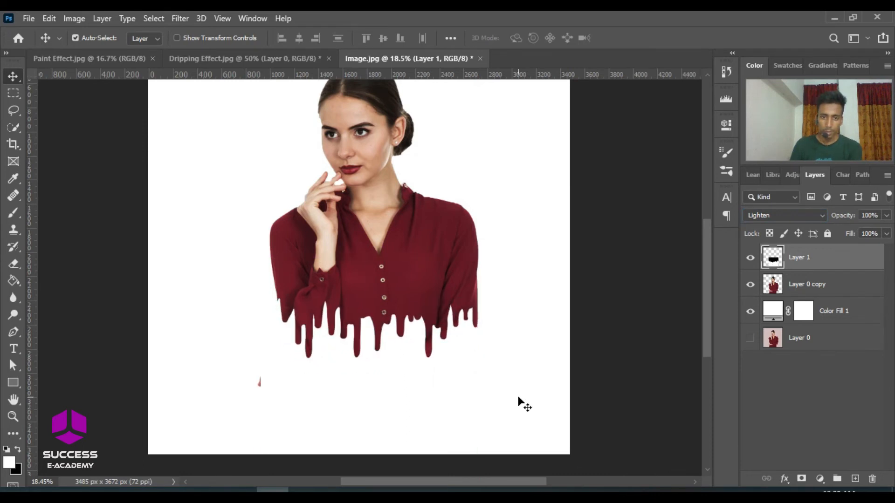
{"action": "left_click", "coordinate": [207, 40]}
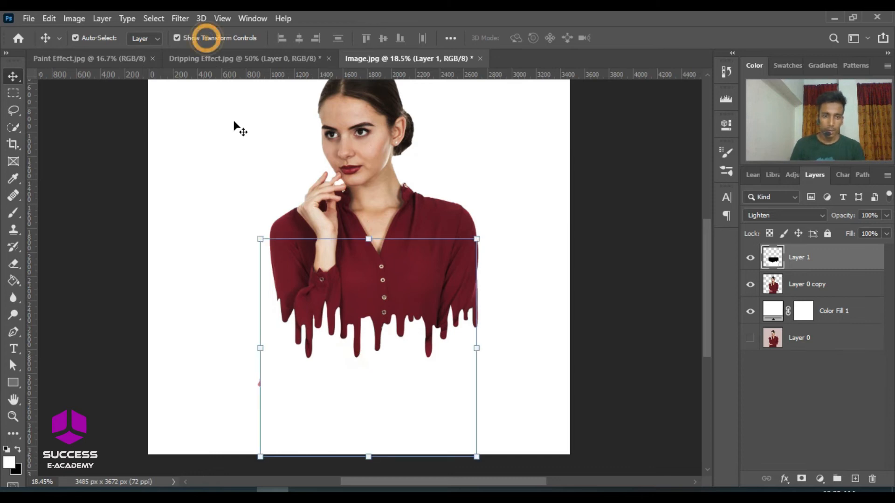
{"action": "left_click_drag", "start_coordinate": [259, 349], "coordinate": [251, 348]}
{"action": "left_click", "coordinate": [648, 39]}
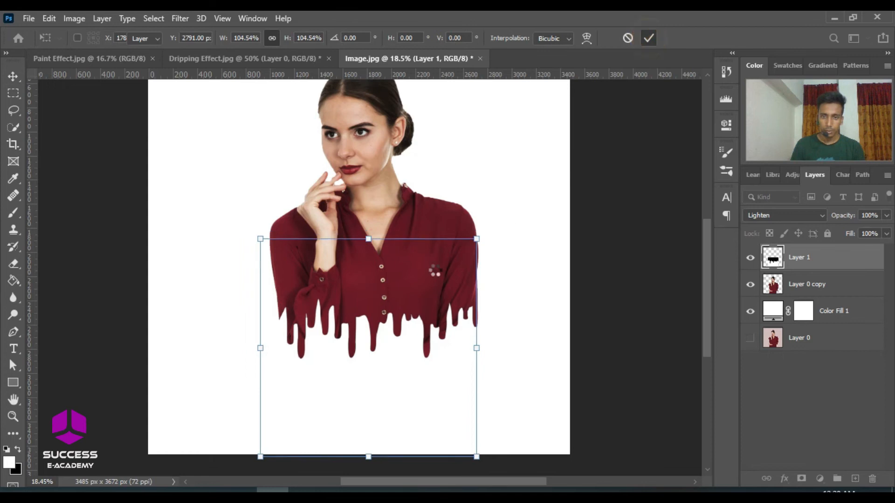
{"action": "left_click", "coordinate": [238, 39]}
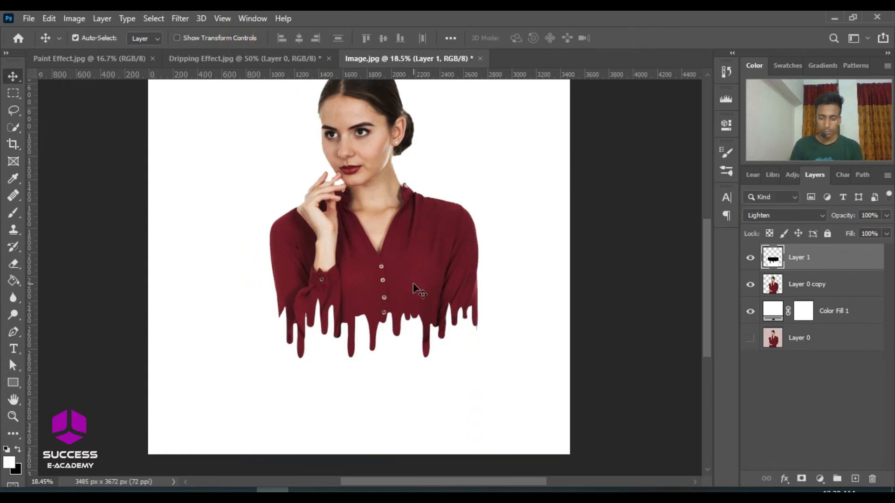
- Nudge the drip layer slightly down to fine-tune where the blouse starts dripping
{"action": "left_click_drag", "start_coordinate": [414, 286], "coordinate": [416, 288]}
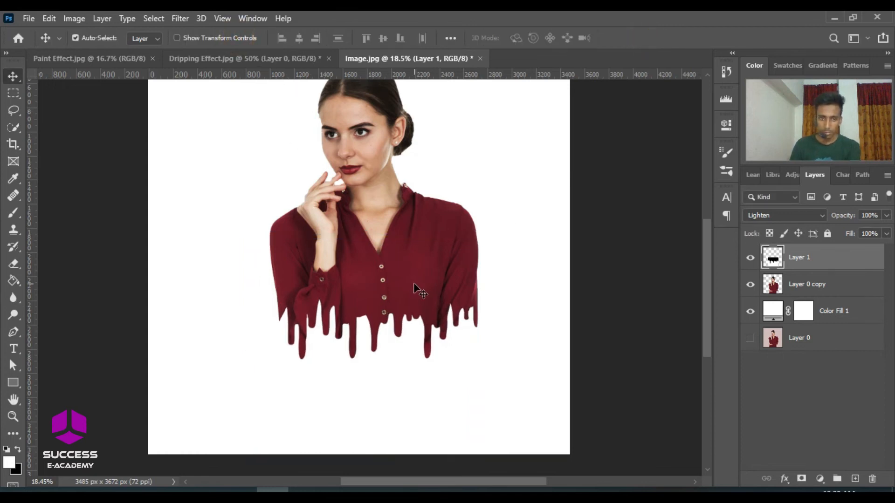
{"action": "key", "text": "shift+Down"}
{"action": "key", "text": "shift+Down"}
{"action": "key", "text": "shift+Down"}
{"action": "key", "text": "shift+Down"}
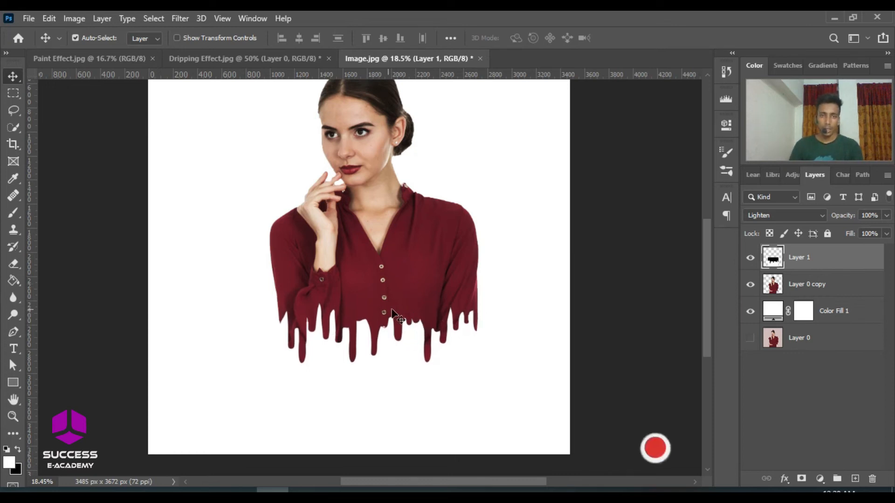
{"action": "scroll", "coordinate": [400, 317], "scroll_direction": "down", "scroll_amount": 2}
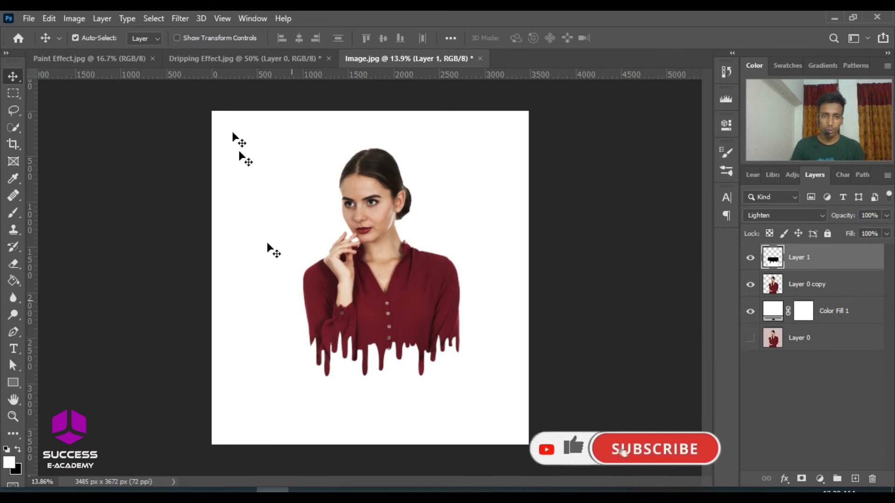
- Unlock the background layer of Paint Effect.jpg and copy the paint splash into Image.jpg
{"action": "left_click", "coordinate": [235, 59]}
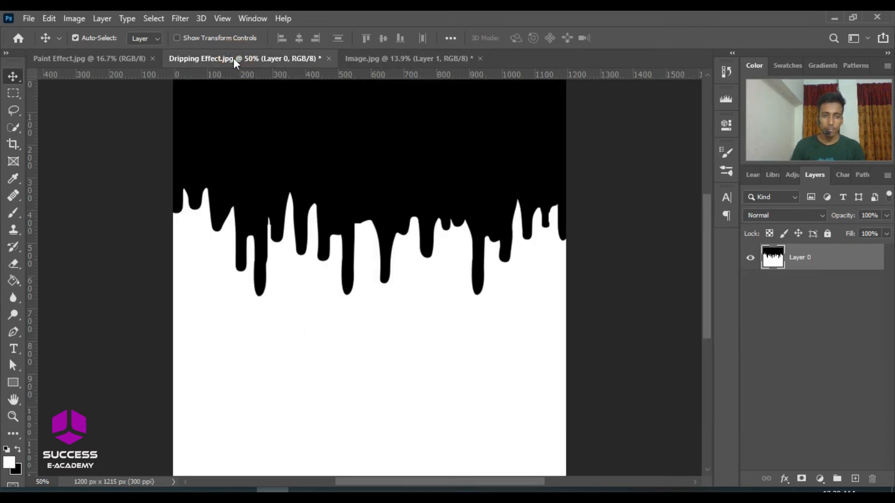
{"action": "left_click", "coordinate": [124, 59]}
{"action": "left_click_drag", "start_coordinate": [394, 291], "coordinate": [400, 277]}
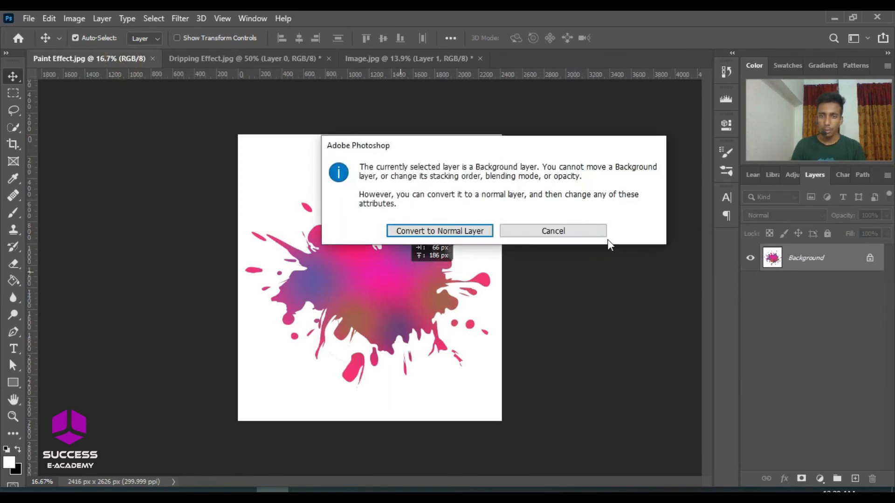
{"action": "left_click", "coordinate": [591, 233]}
{"action": "left_click", "coordinate": [868, 259]}
{"action": "left_click_drag", "start_coordinate": [370, 303], "coordinate": [368, 257]}
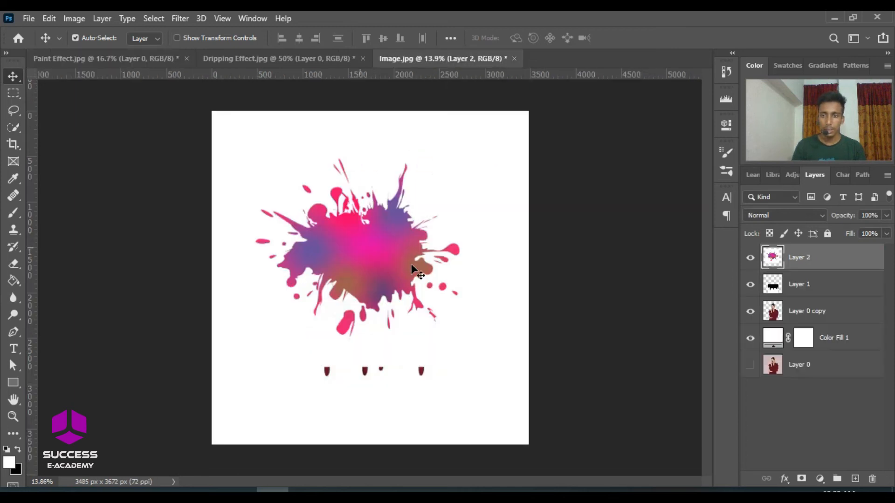
- Move the paint splash layer below Layer 0 copy, position it behind the woman's head, and deselect all layers
{"action": "left_click_drag", "start_coordinate": [773, 260], "coordinate": [807, 329]}
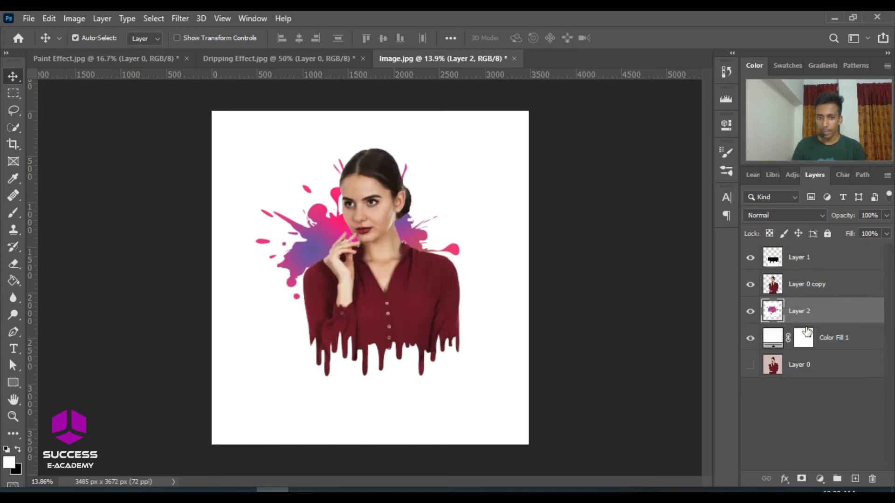
{"action": "left_click_drag", "start_coordinate": [320, 227], "coordinate": [329, 187]}
{"action": "left_click", "coordinate": [422, 225]}
{"action": "left_click_drag", "start_coordinate": [422, 224], "coordinate": [422, 228]}
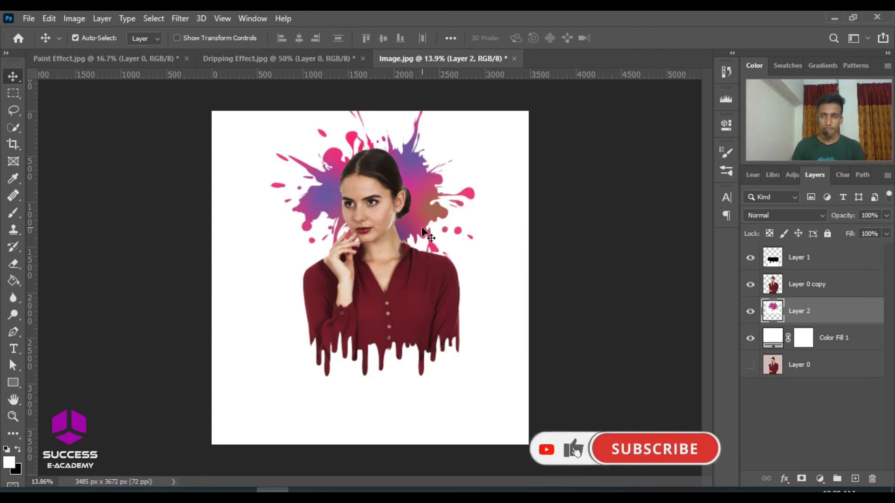
{"action": "left_click_drag", "start_coordinate": [433, 217], "coordinate": [435, 221]}
{"action": "left_click", "coordinate": [571, 346]}
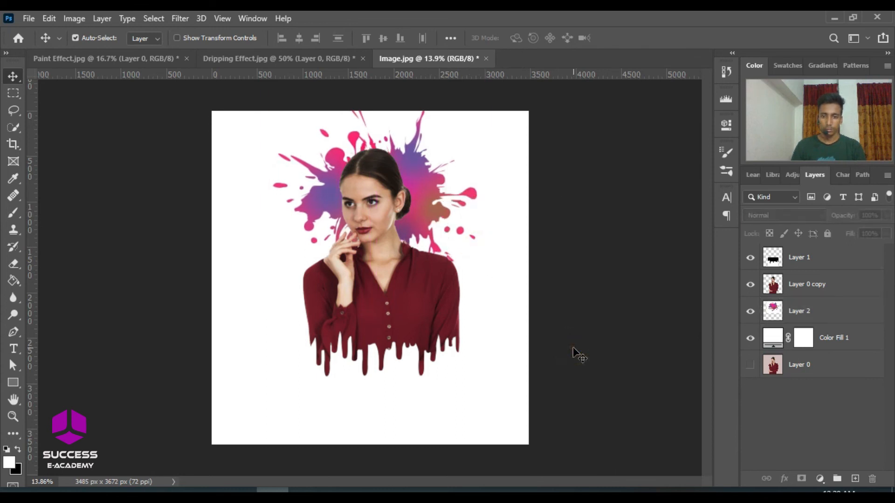